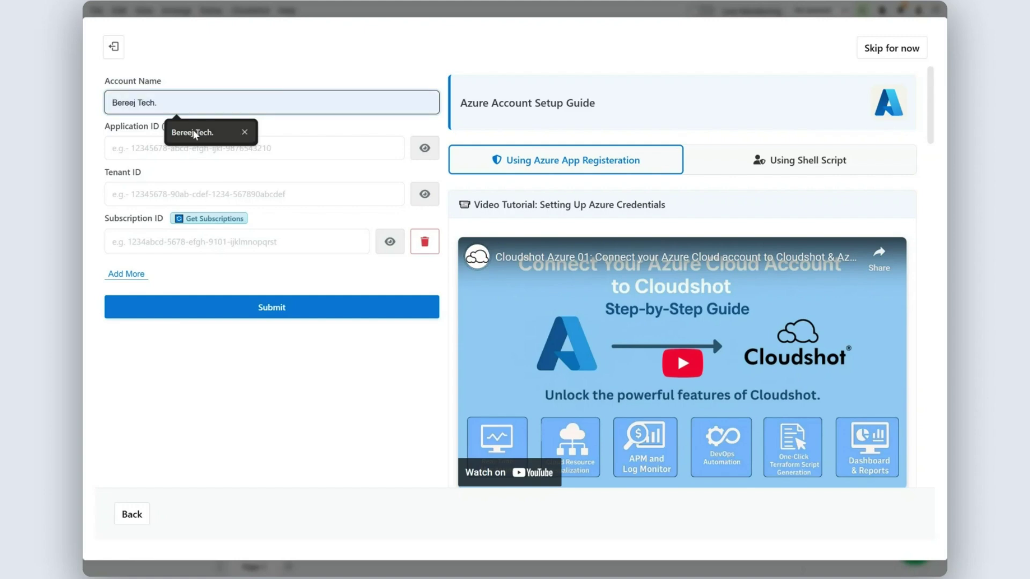
Accept the suggested account name 'Bereej Tech.' for the new Azure account
{"action": "left_click", "coordinate": [198, 132]}
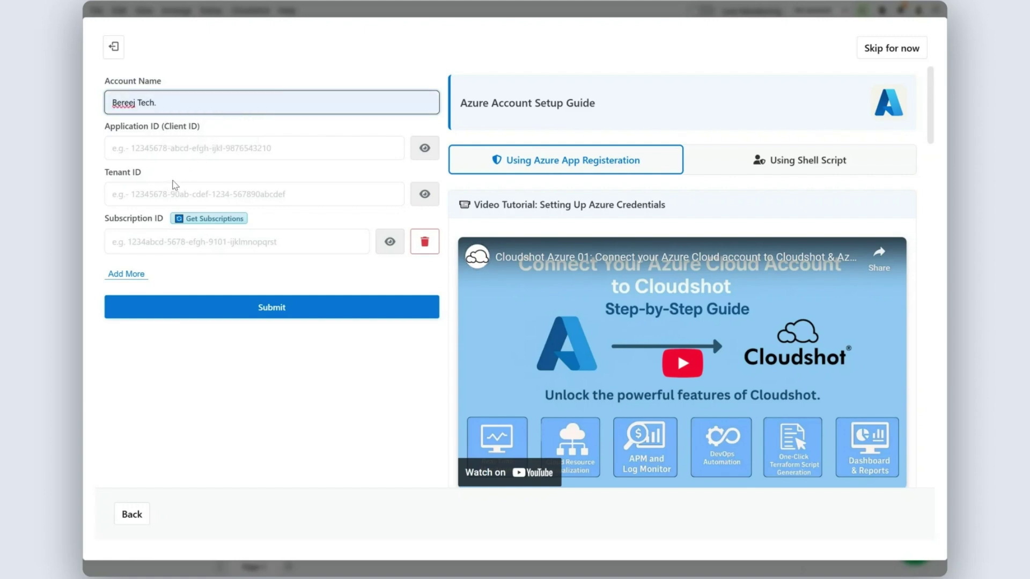
Scroll through the setup guide and switch to the Using Shell Script instructions
{"action": "scroll", "coordinate": [714, 284], "scroll_direction": "down", "scroll_amount": 7}
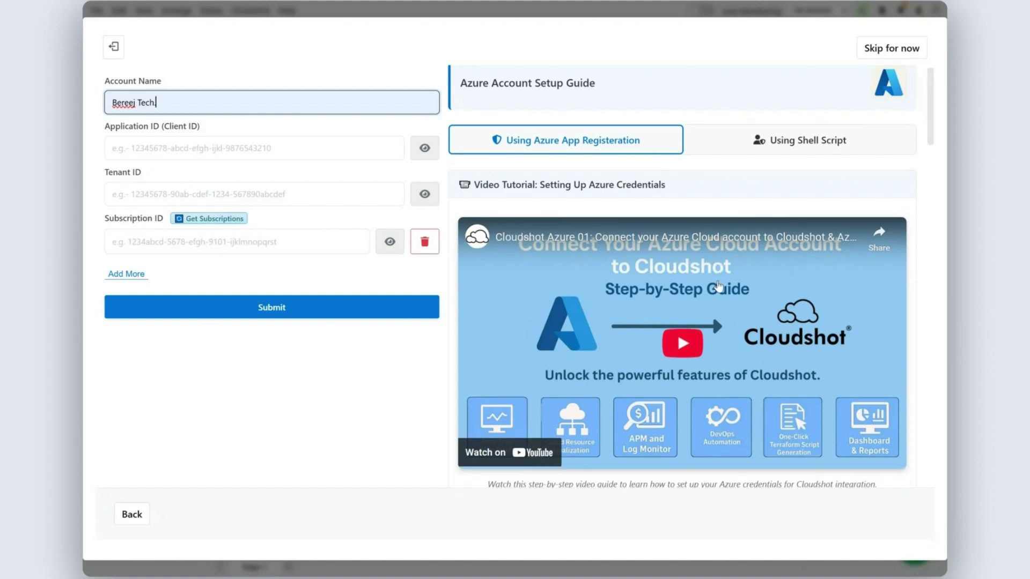
{"action": "scroll", "coordinate": [719, 287], "scroll_direction": "down", "scroll_amount": 15}
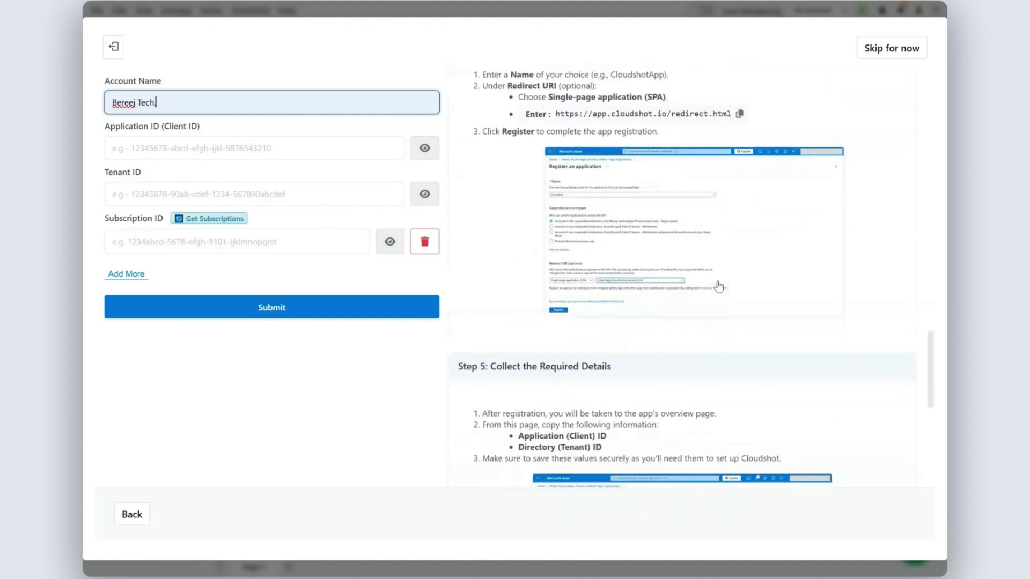
{"action": "scroll", "coordinate": [718, 287], "scroll_direction": "up", "scroll_amount": 10}
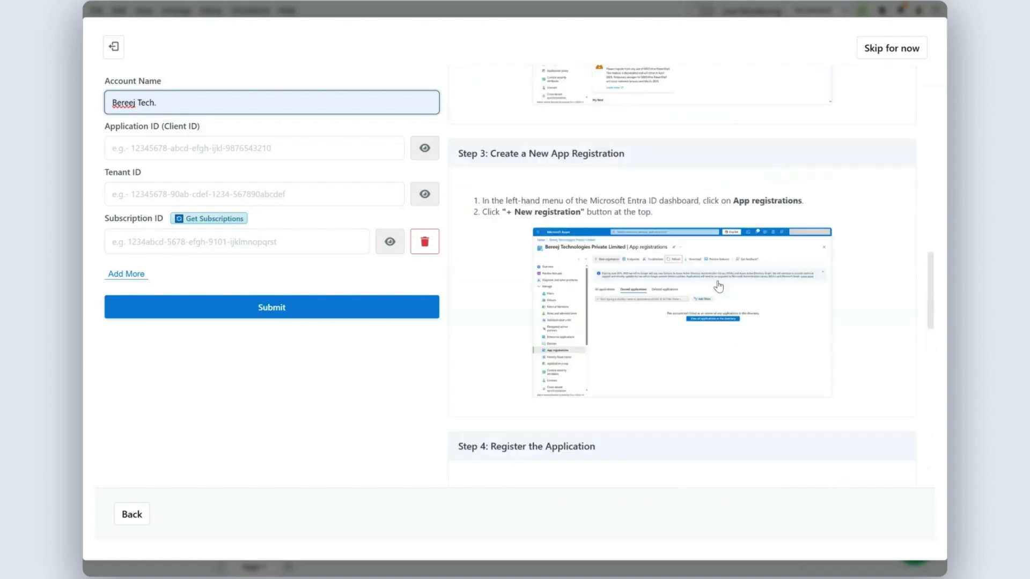
{"action": "scroll", "coordinate": [719, 287], "scroll_direction": "up", "scroll_amount": 8}
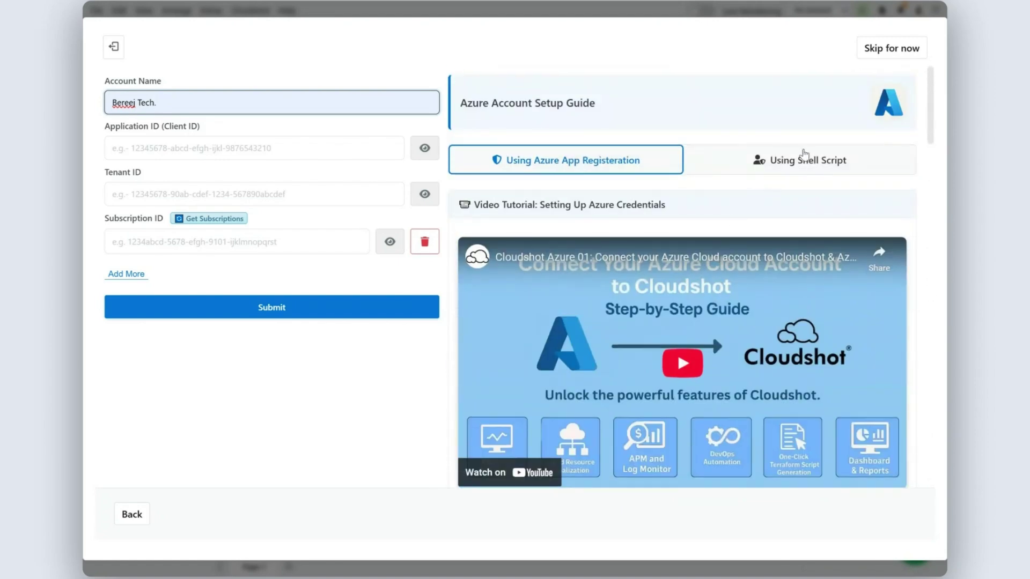
{"action": "left_click", "coordinate": [804, 164]}
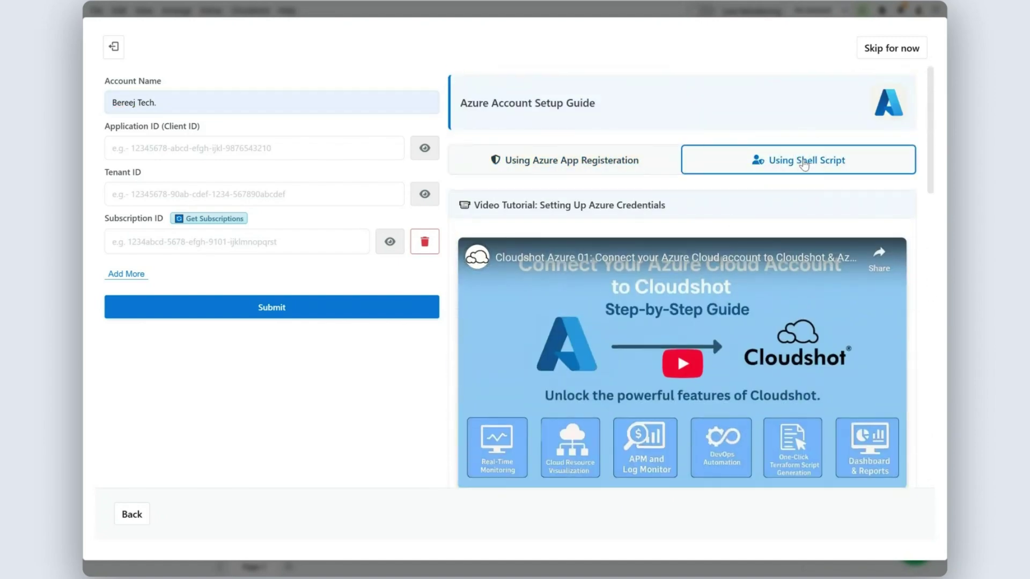
Review the shell-script guide, then return to the Using Azure App Registration instructions
{"action": "scroll", "coordinate": [751, 213], "scroll_direction": "down", "scroll_amount": 10}
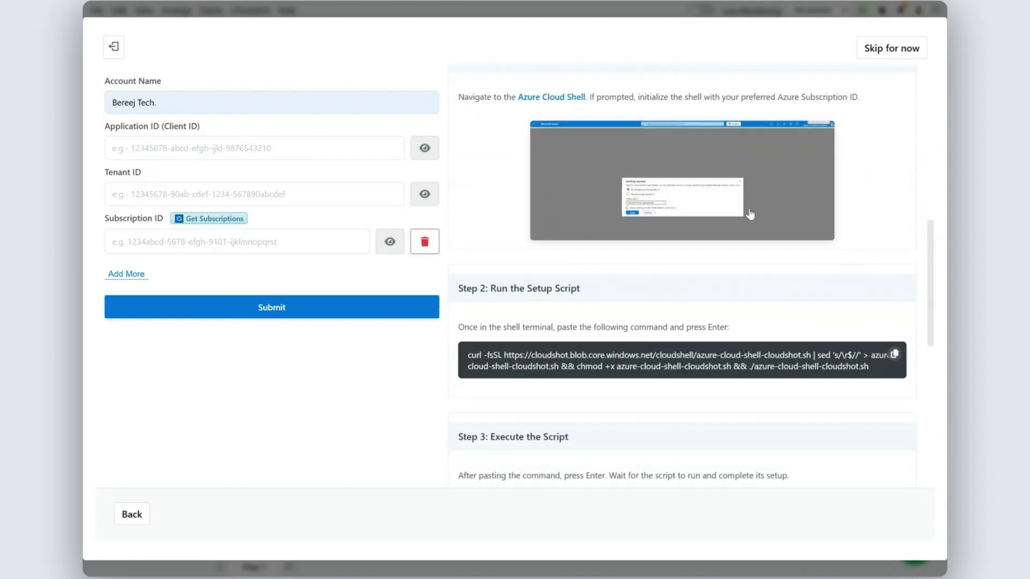
{"action": "scroll", "coordinate": [750, 214], "scroll_direction": "up", "scroll_amount": 10}
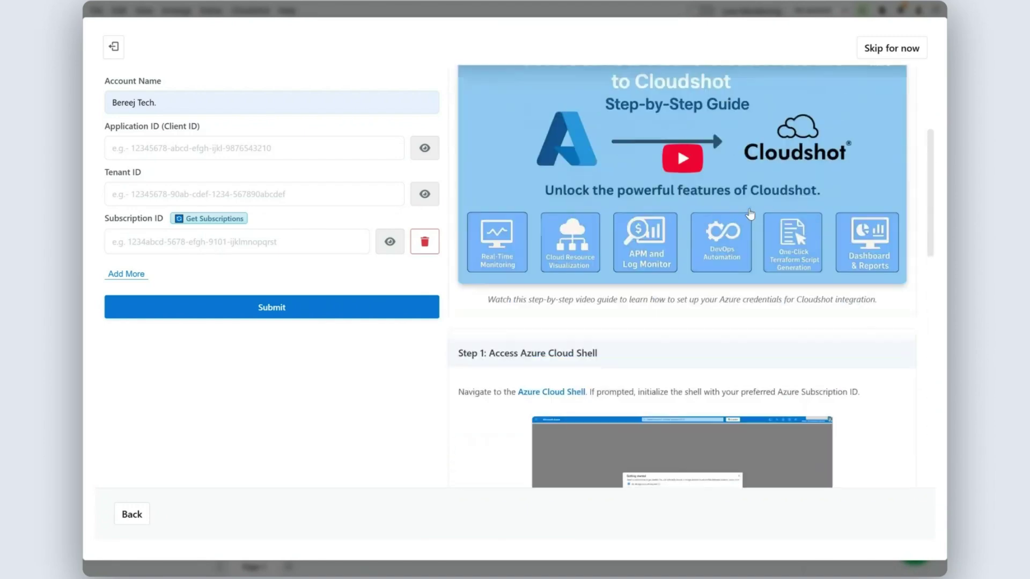
{"action": "scroll", "coordinate": [750, 215], "scroll_direction": "up", "scroll_amount": 3}
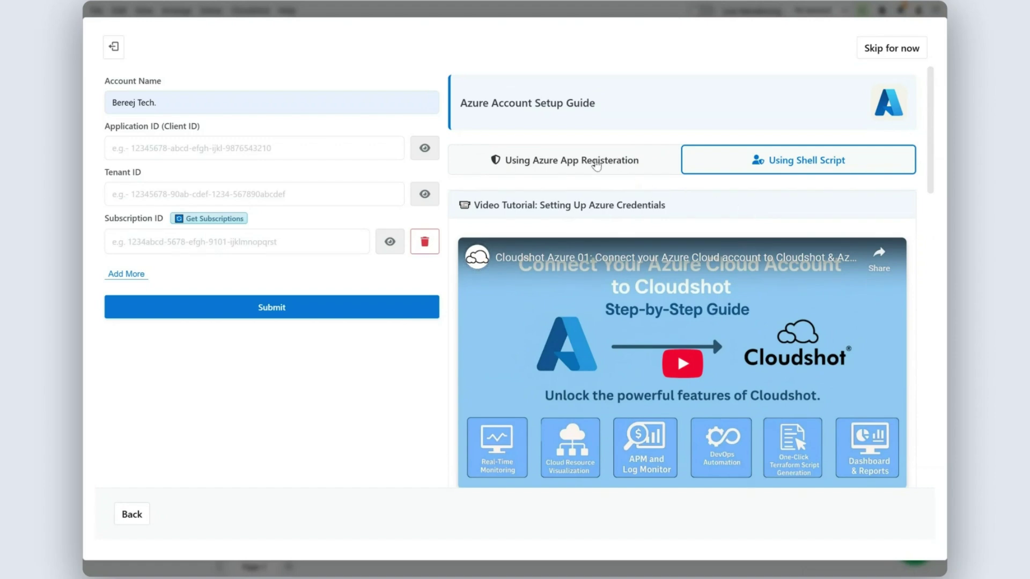
{"action": "left_click", "coordinate": [596, 166]}
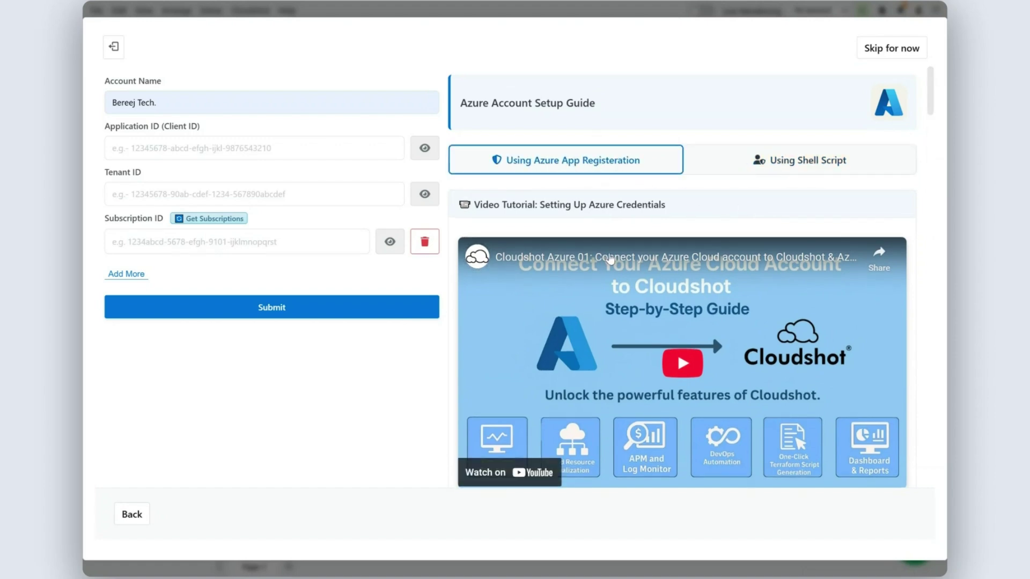
{"action": "scroll", "coordinate": [610, 260], "scroll_direction": "down", "scroll_amount": 5}
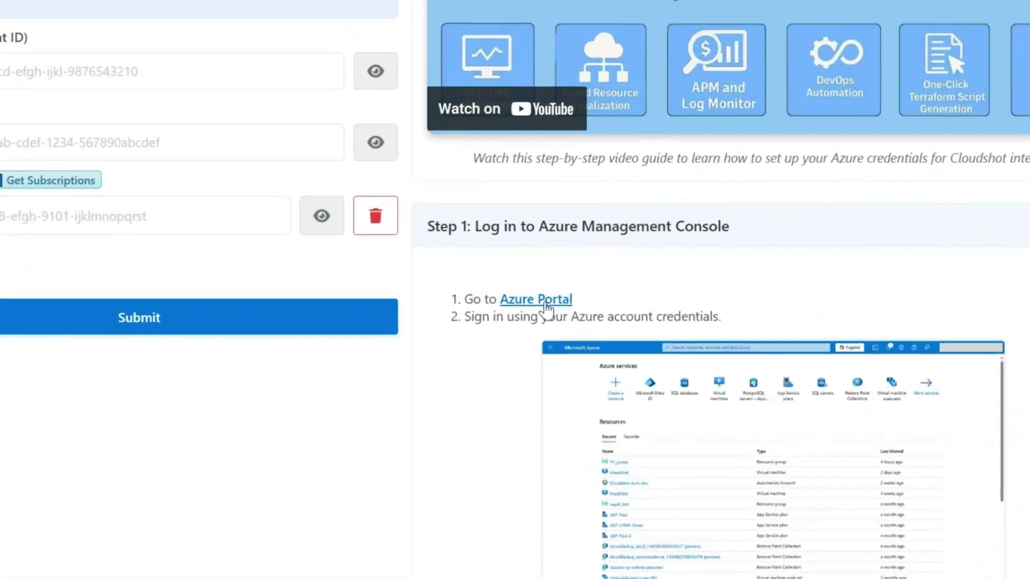
Open the Azure portal and start a new app registration in Microsoft Entra ID
{"action": "left_click", "coordinate": [535, 296]}
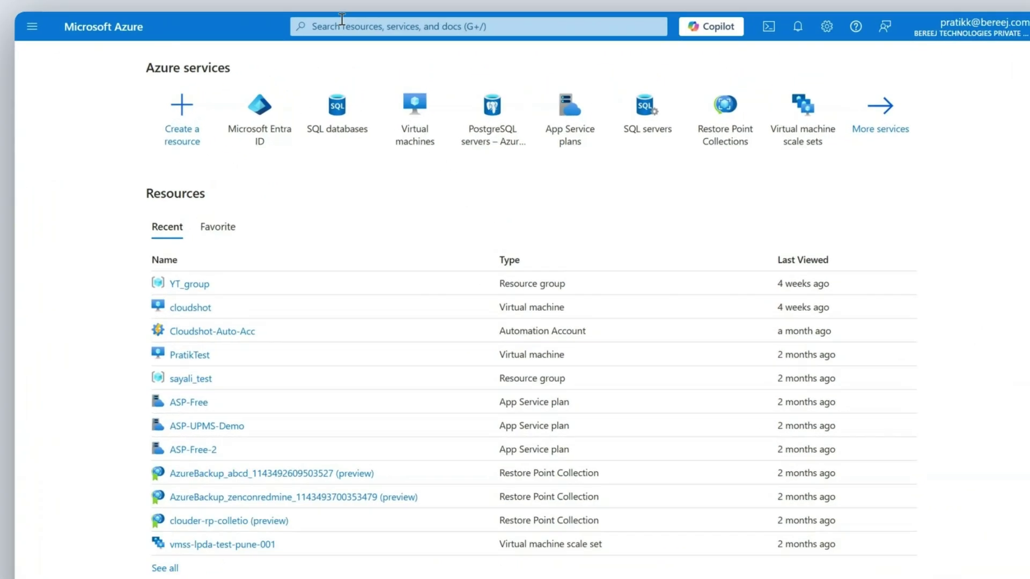
{"action": "left_click", "coordinate": [353, 13]}
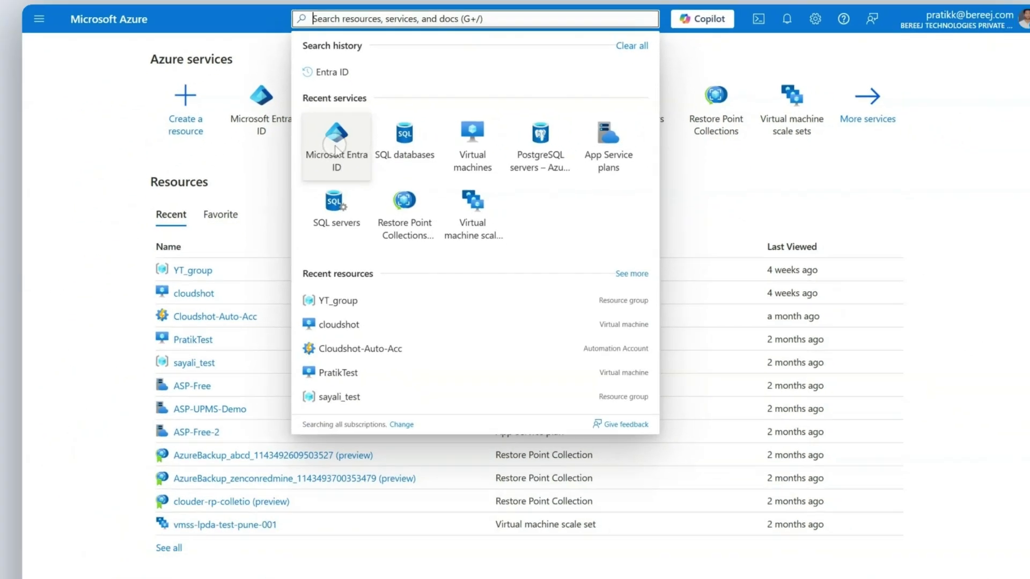
{"action": "left_click", "coordinate": [305, 247]}
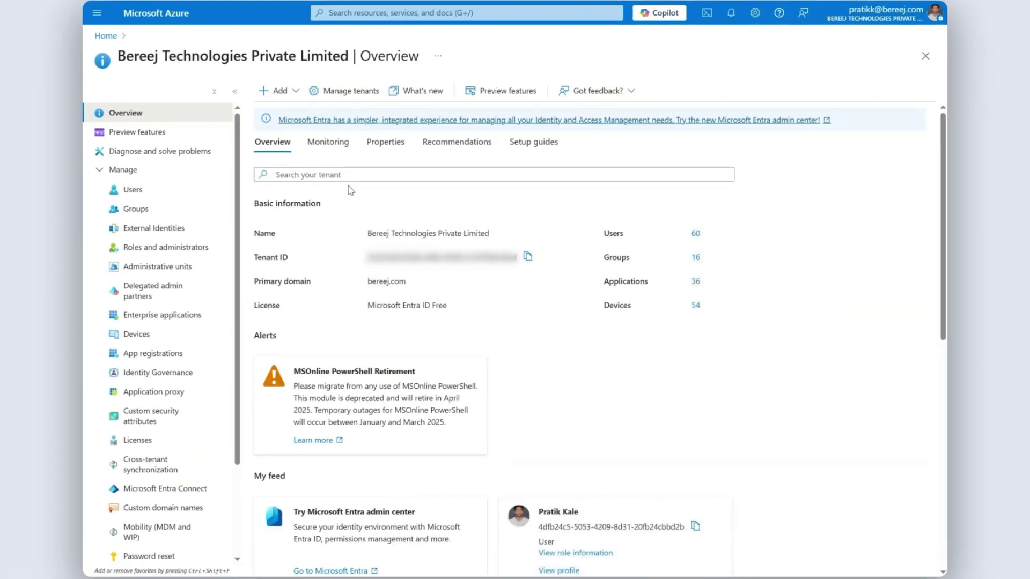
{"action": "left_click", "coordinate": [173, 354]}
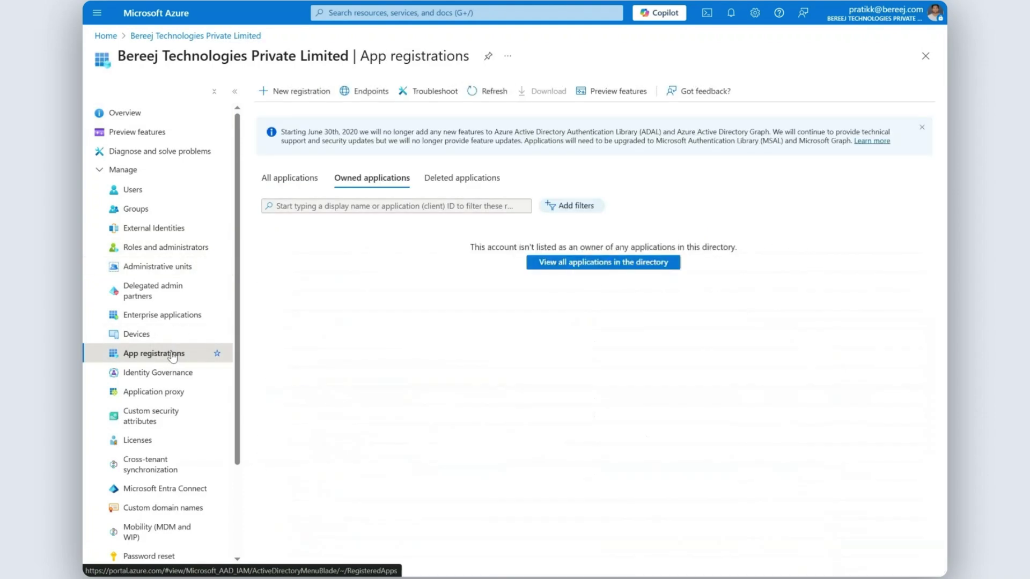
{"action": "left_click", "coordinate": [299, 93]}
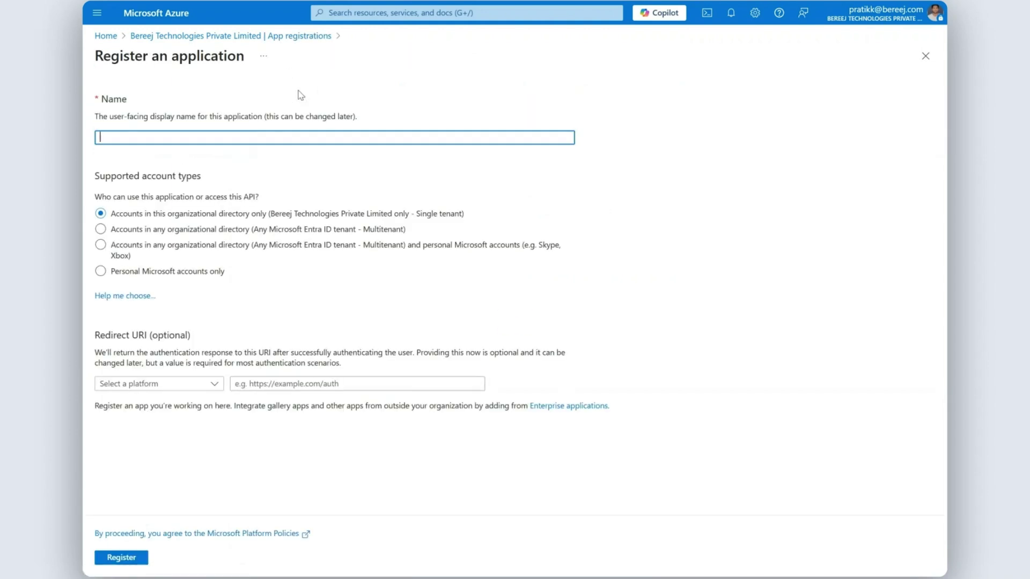
Name the app registration Cloudshot and set the redirect platform to Single-page application (SPA)
{"action": "type", "text": "Cloudshot"}
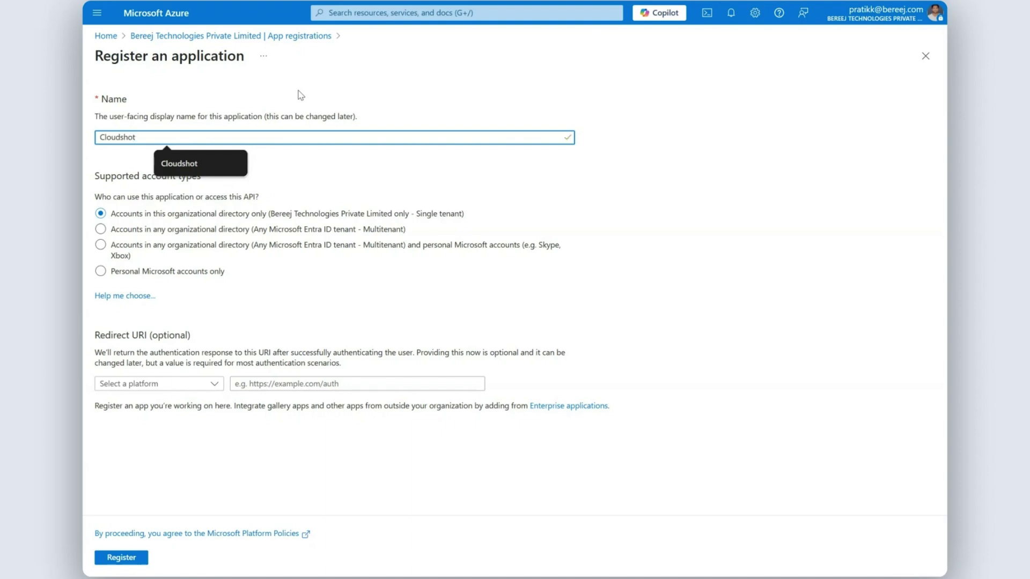
{"action": "left_click", "coordinate": [214, 383]}
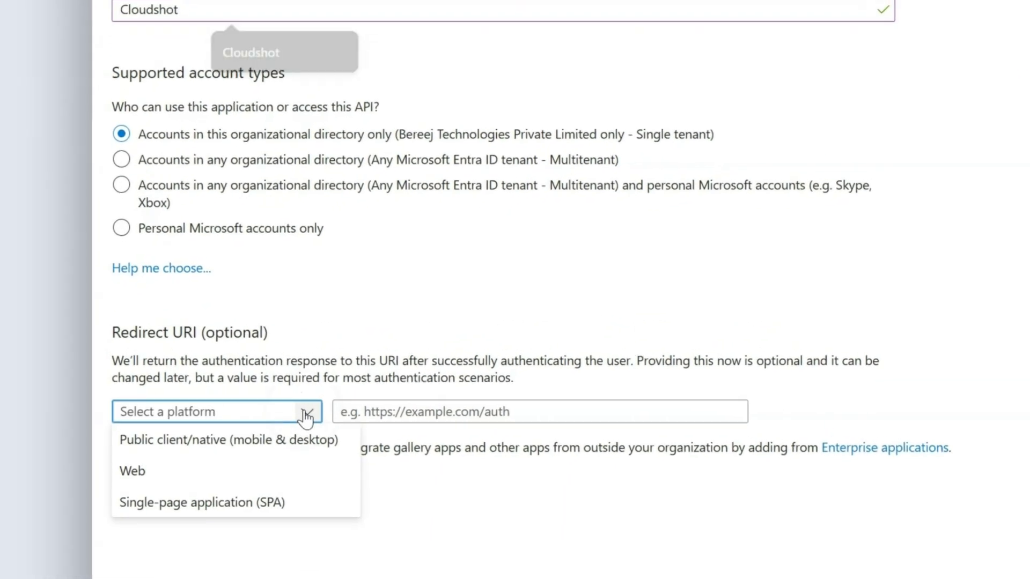
{"action": "left_click", "coordinate": [275, 504]}
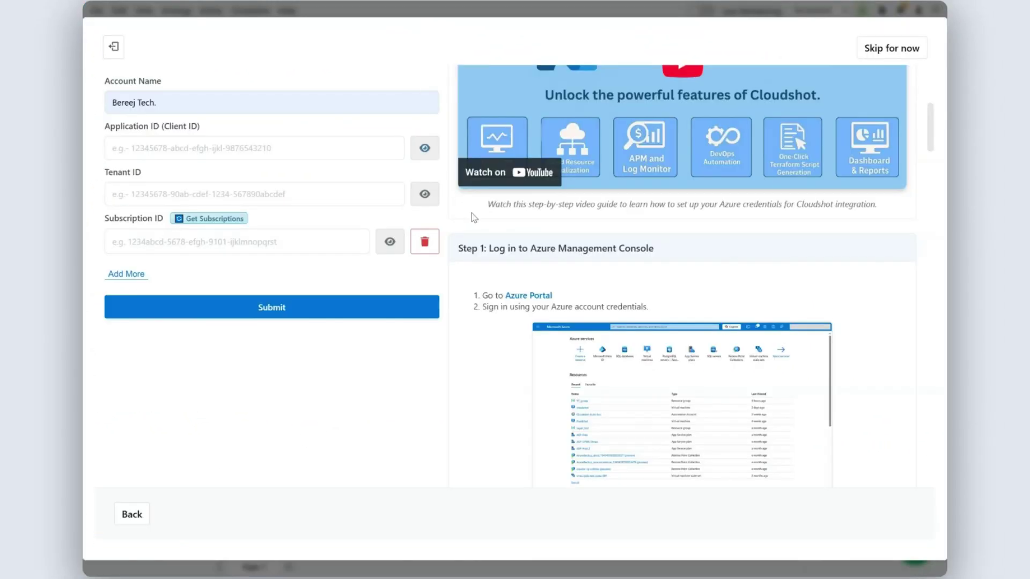
{"action": "scroll", "coordinate": [672, 308], "scroll_direction": "down", "scroll_amount": 20}
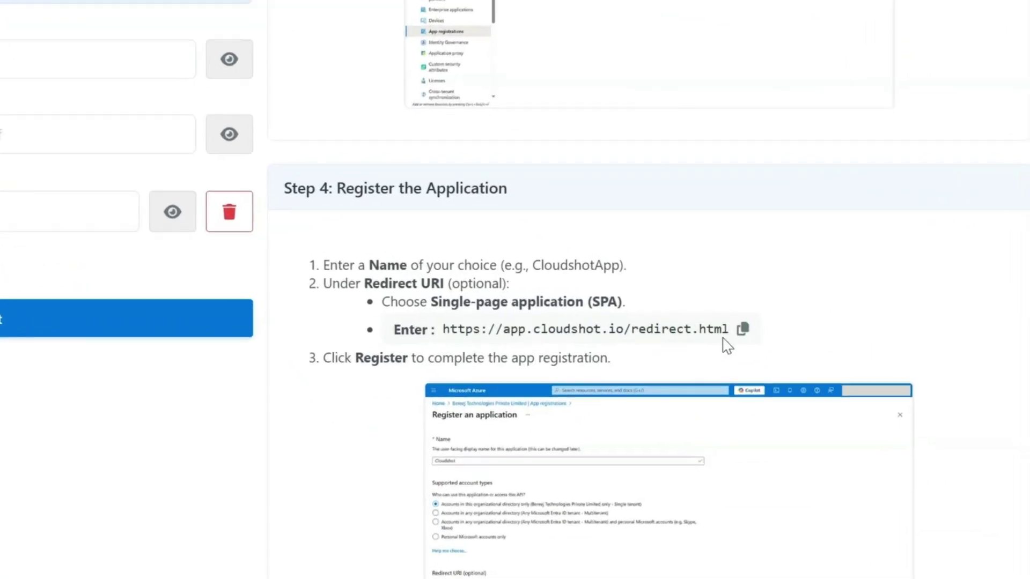
{"action": "left_click", "coordinate": [719, 332]}
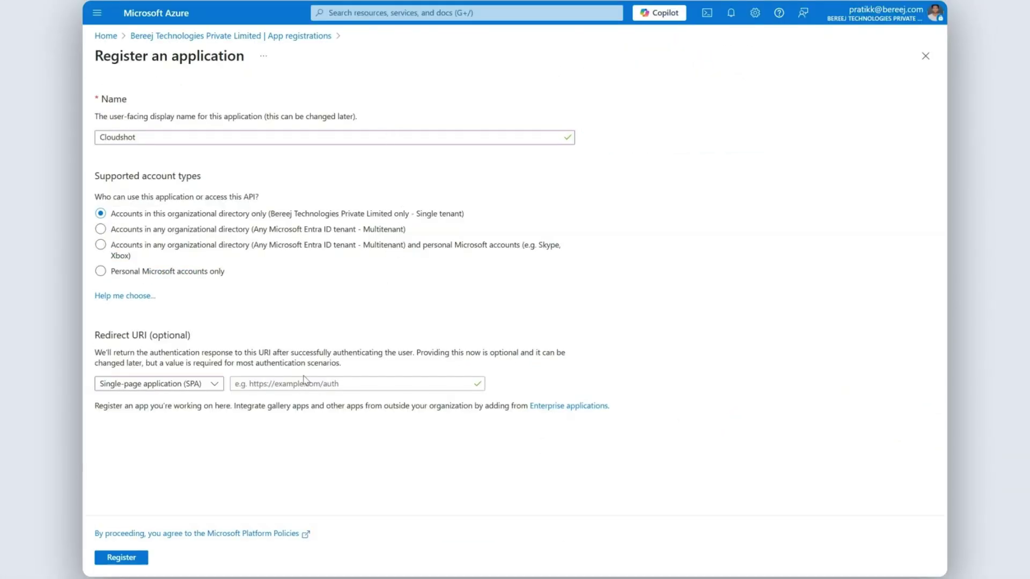
{"action": "left_click", "coordinate": [301, 382]}
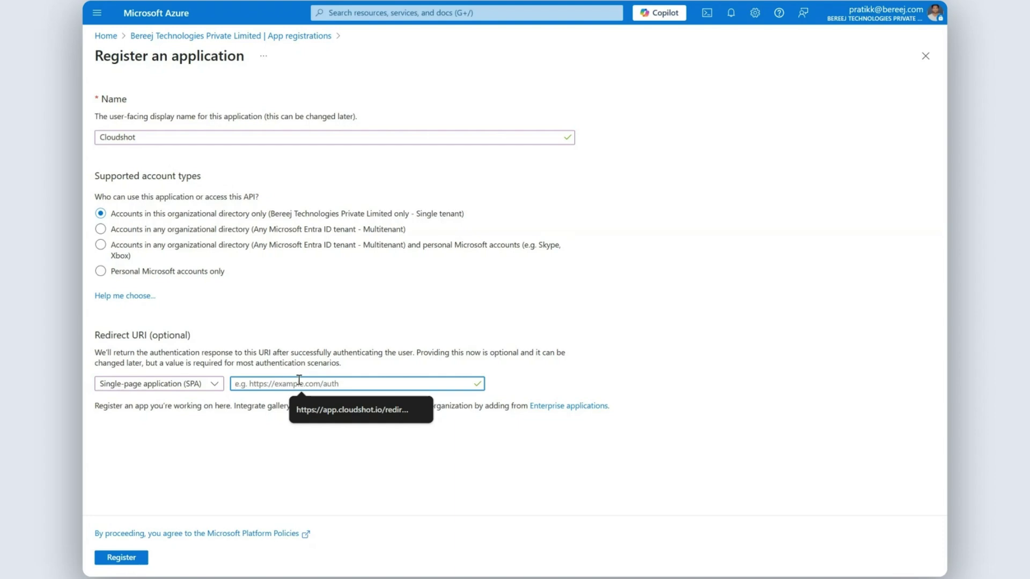
Paste the redirect URL, register the Cloudshot app, and copy its Application (client) ID
{"action": "key", "text": "ctrl+v"}
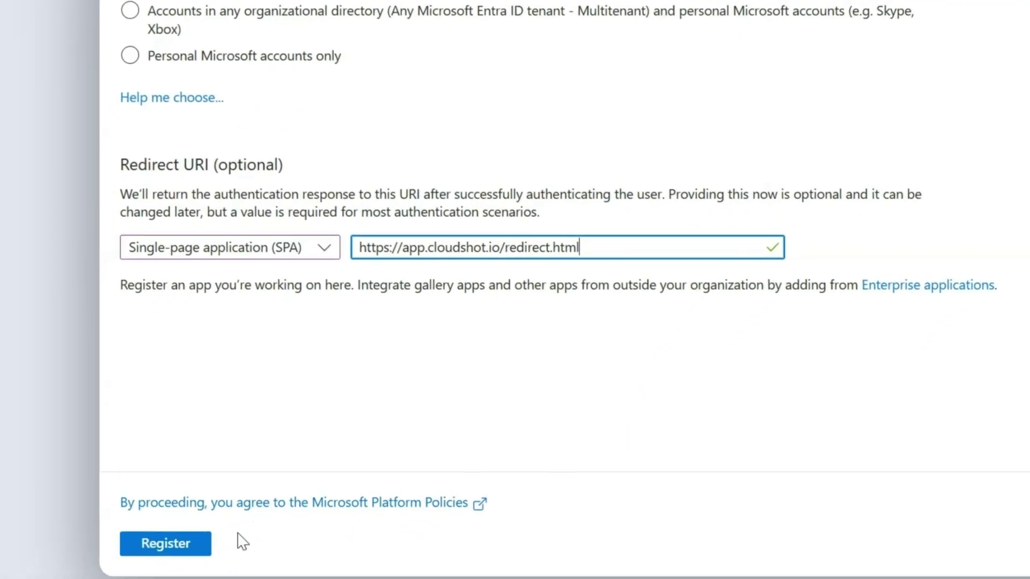
{"action": "left_click", "coordinate": [171, 549]}
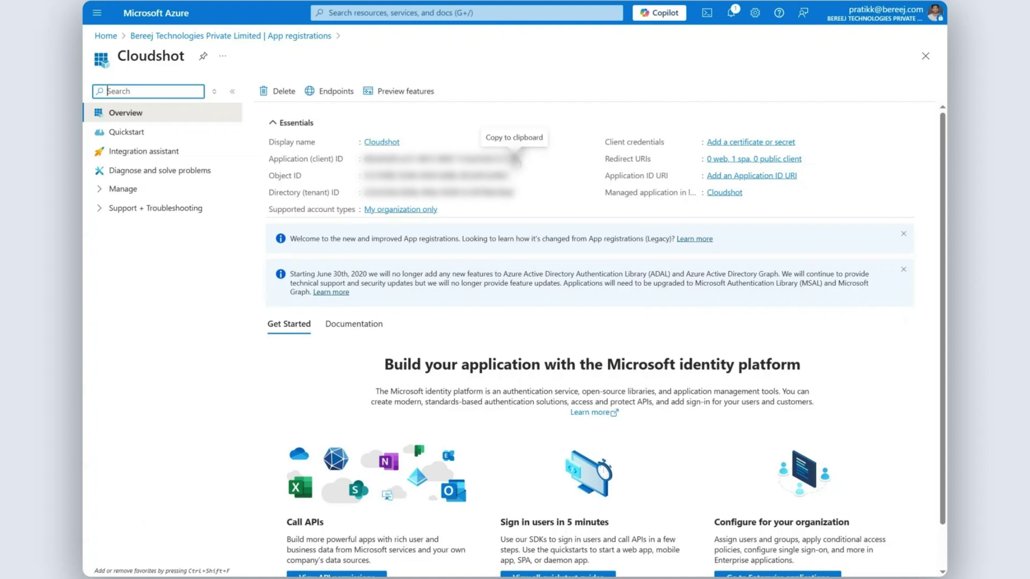
{"action": "left_click", "coordinate": [514, 158]}
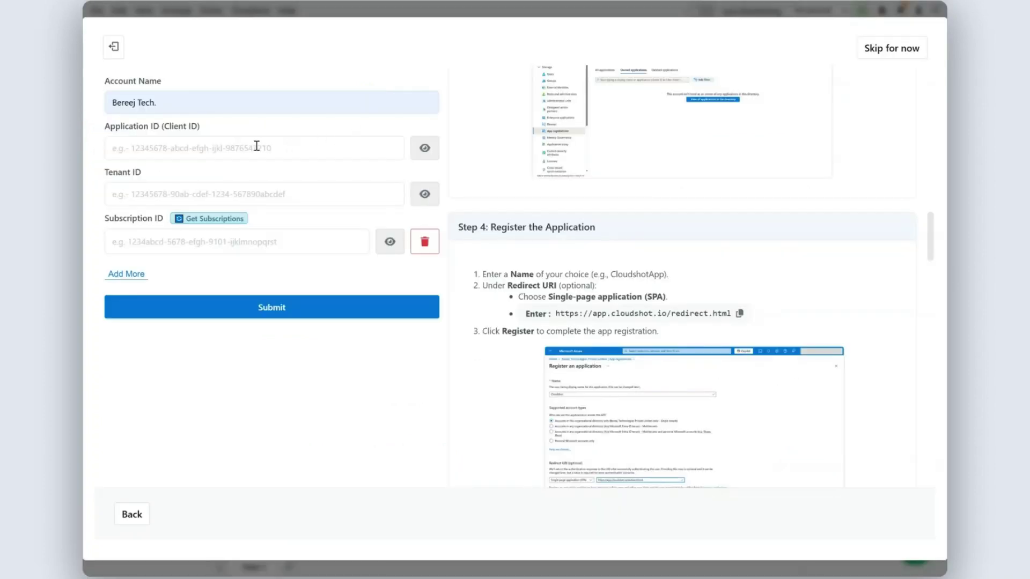
Paste the Application (client) ID and Directory (tenant) ID from Azure into Cloudshot's form
{"action": "left_click", "coordinate": [251, 147]}
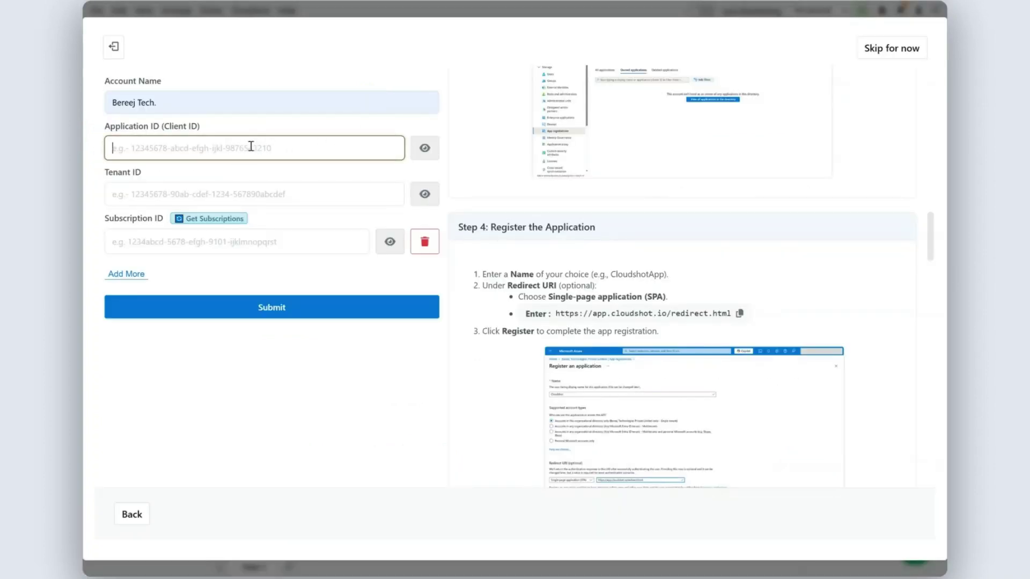
{"action": "key", "text": "ctrl+v"}
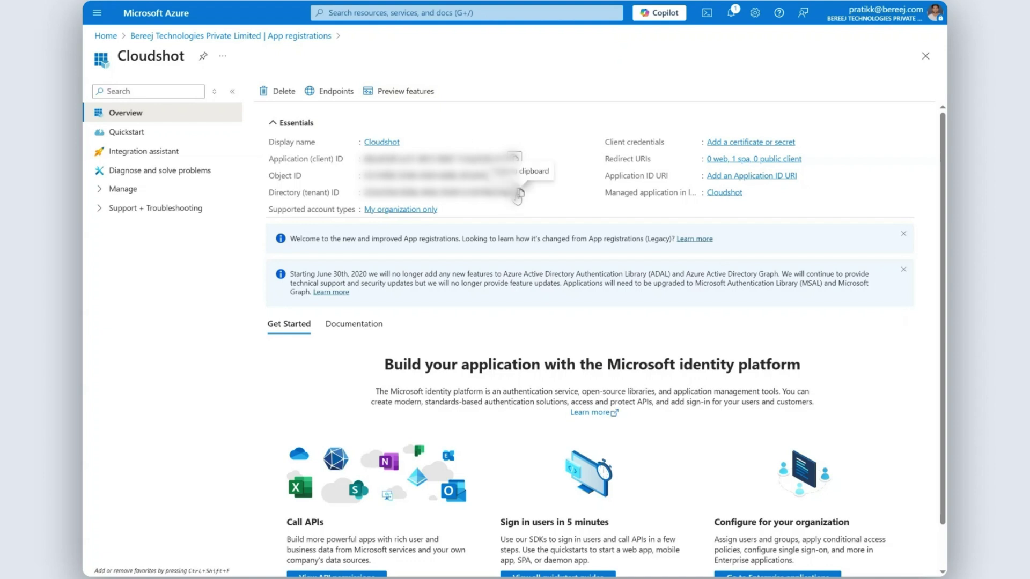
{"action": "left_click", "coordinate": [519, 194]}
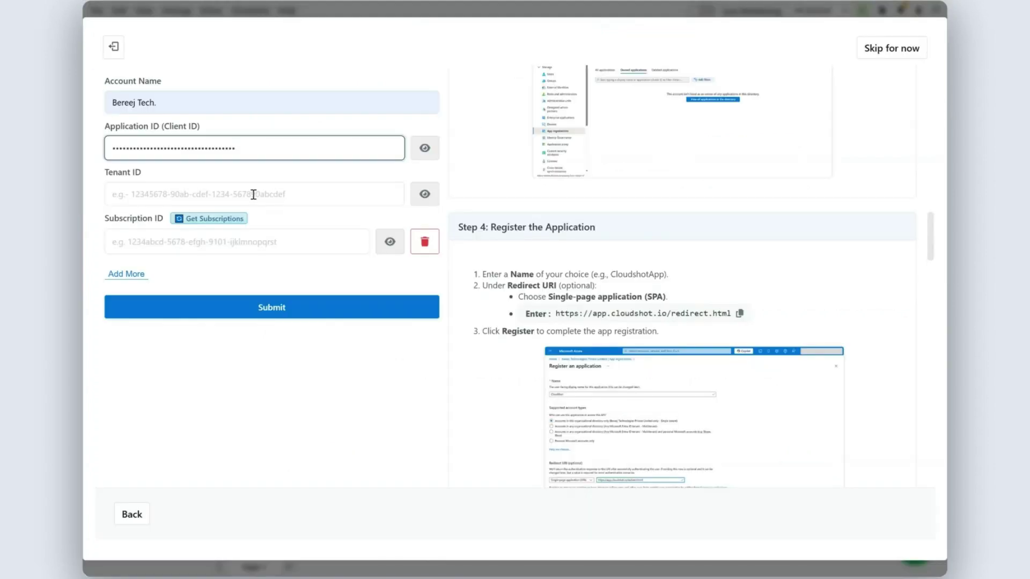
{"action": "left_click", "coordinate": [253, 194]}
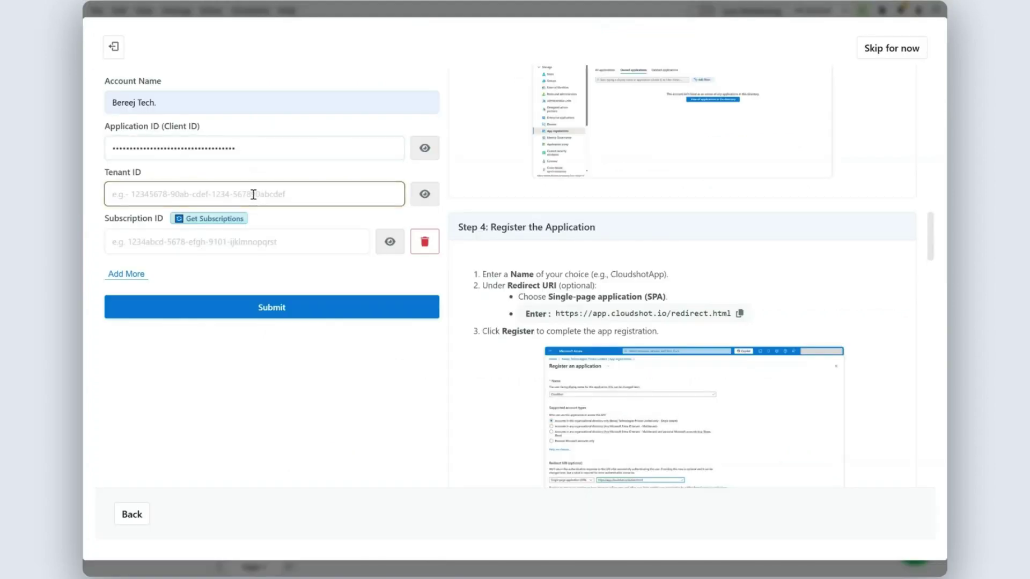
{"action": "key", "text": "ctrl+v"}
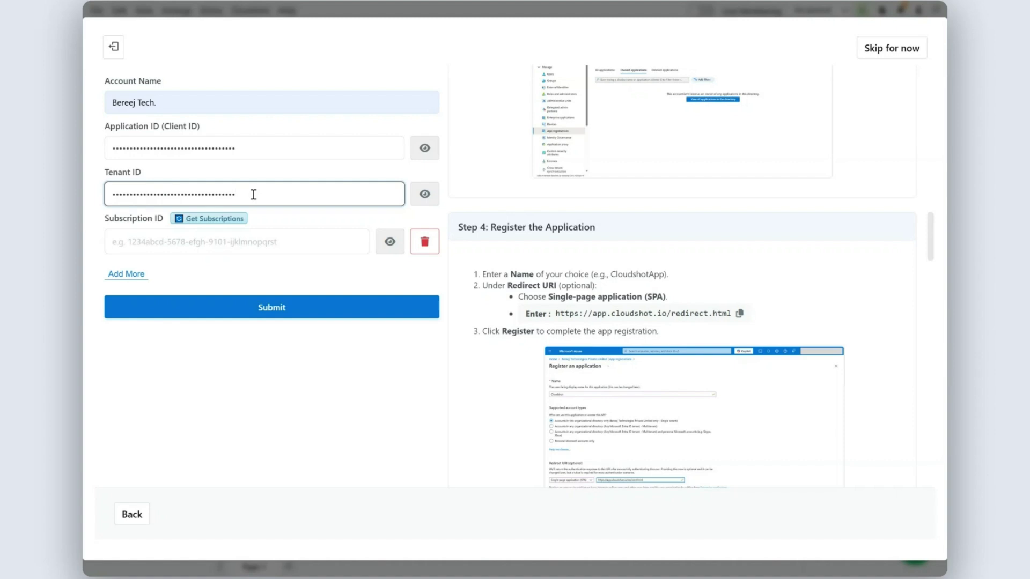
Sign in with the Microsoft account's e-mail and password, then accept Cloudshot's requested permissions
{"action": "left_click", "coordinate": [229, 221]}
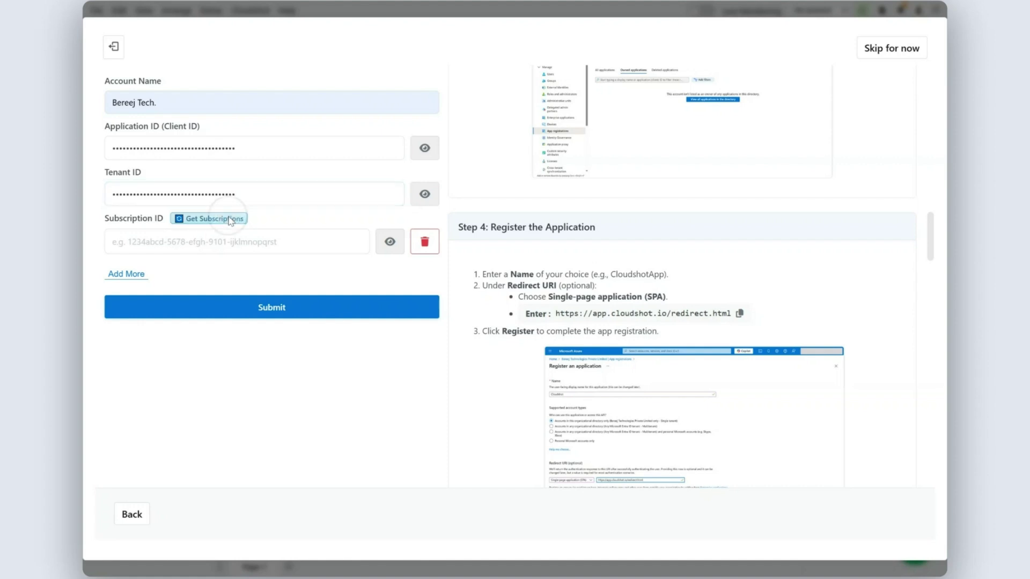
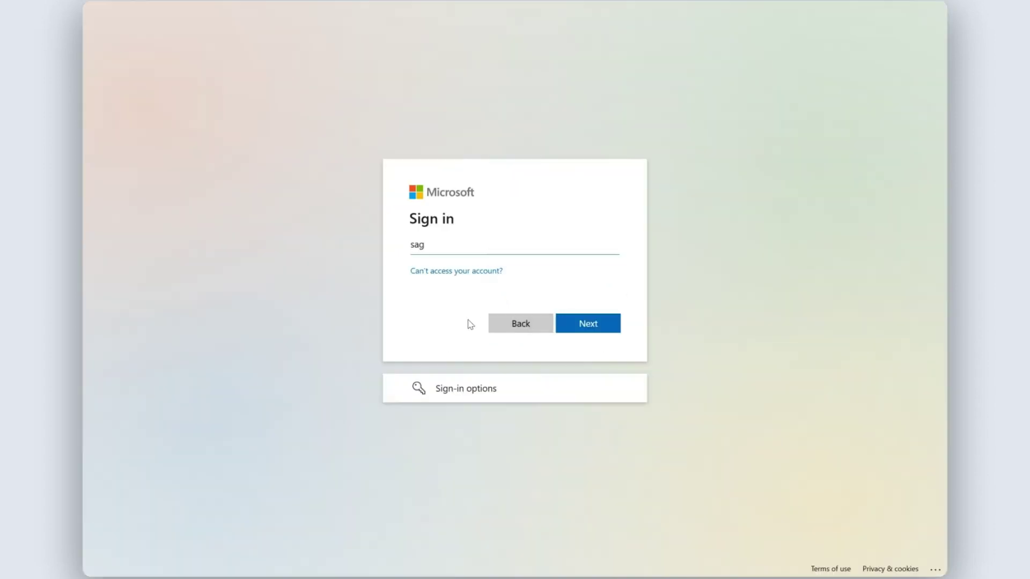
{"action": "left_click", "coordinate": [576, 333]}
{"action": "type", "text": "*"}
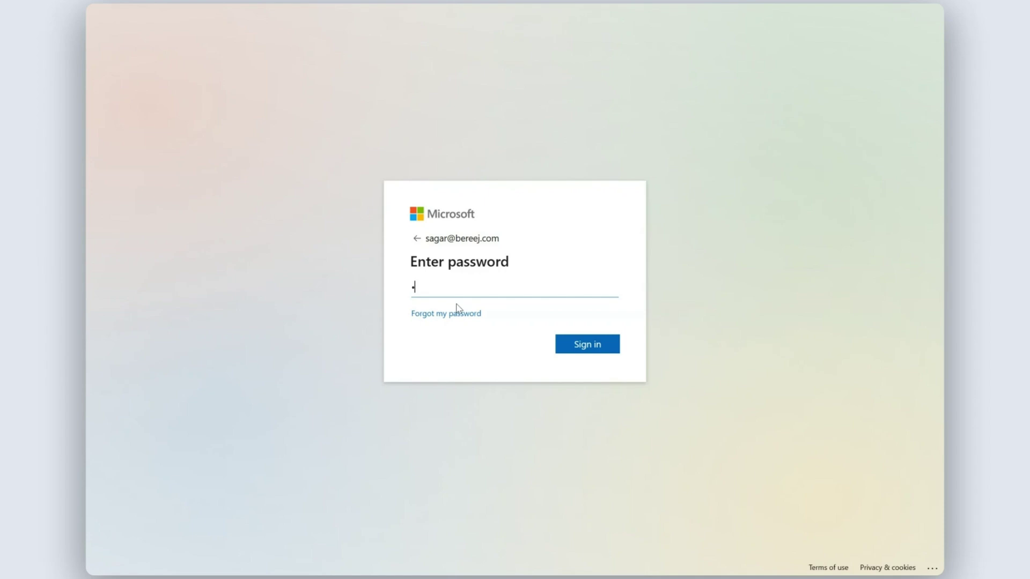
{"action": "type", "text": "************"}
{"action": "key", "text": "Return"}
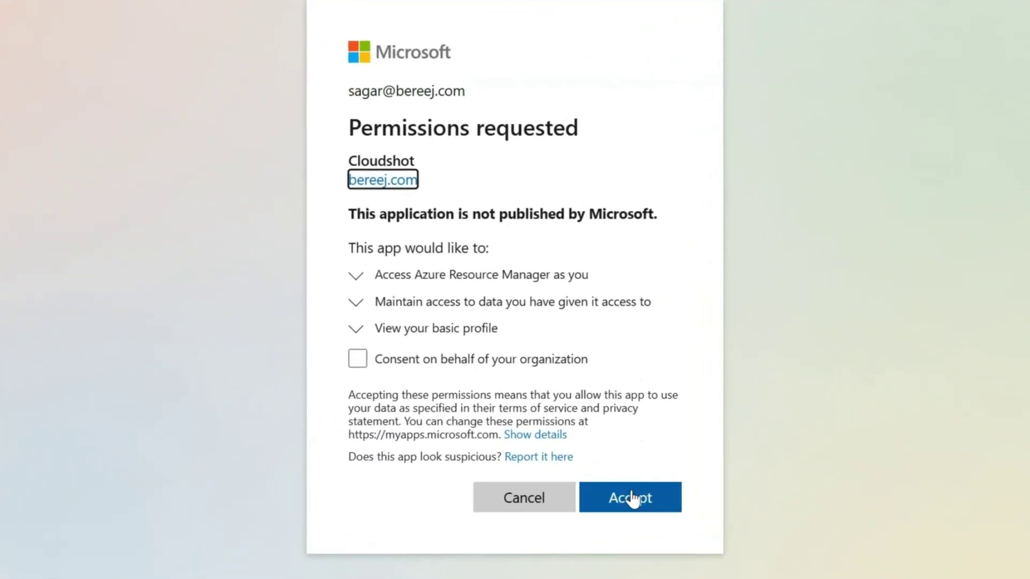
{"action": "left_click", "coordinate": [643, 524]}
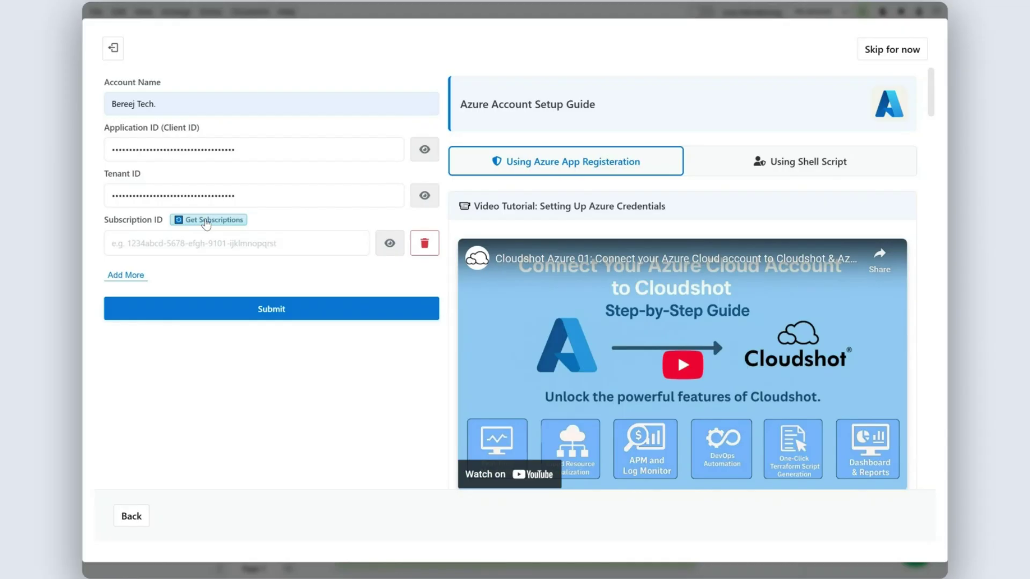
Load the subscriptions, select and add both, then submit the Bereej Tech. account
{"action": "left_click", "coordinate": [206, 220]}
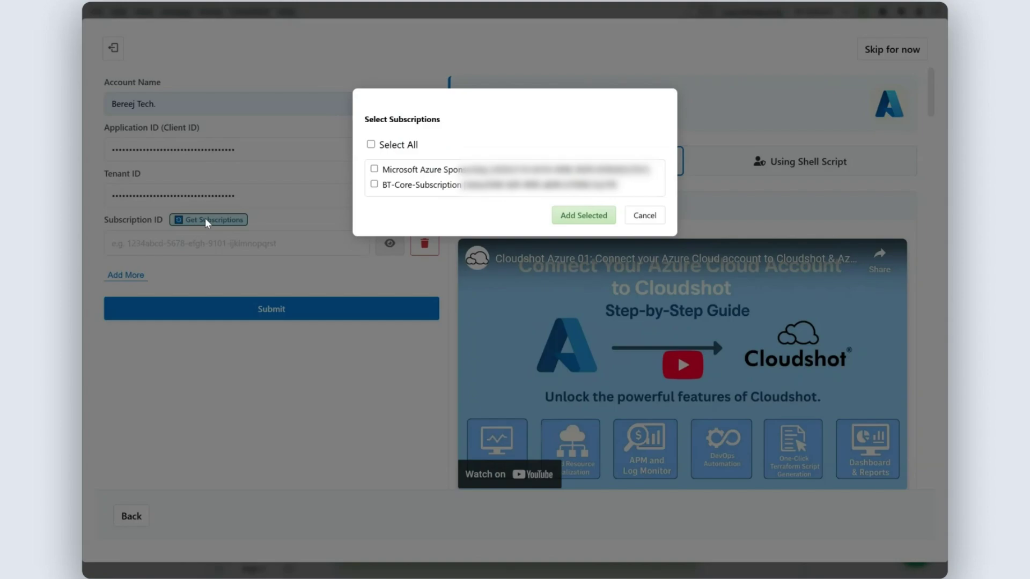
{"action": "left_click", "coordinate": [371, 144]}
{"action": "left_click", "coordinate": [580, 221]}
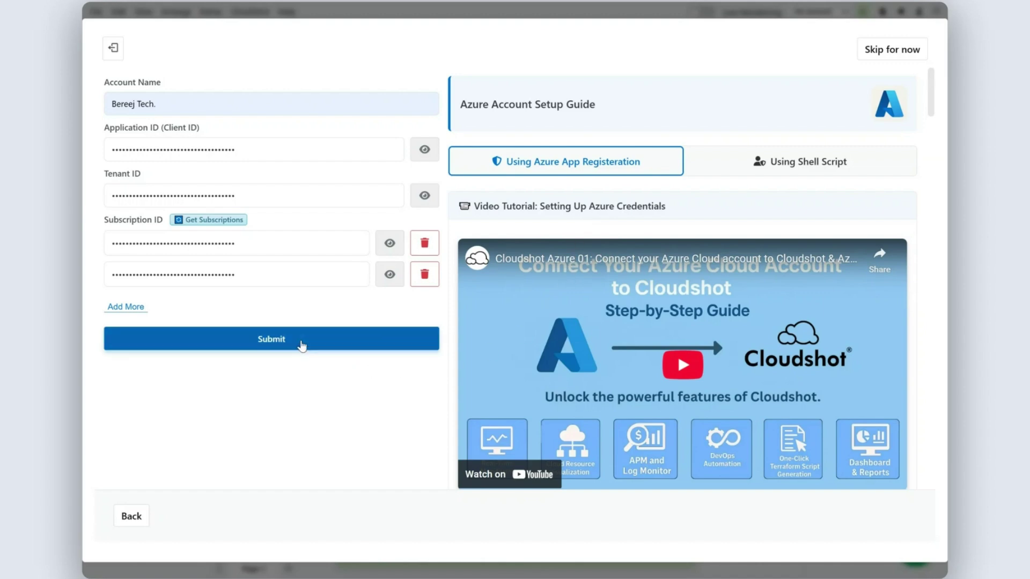
{"action": "left_click", "coordinate": [301, 345]}
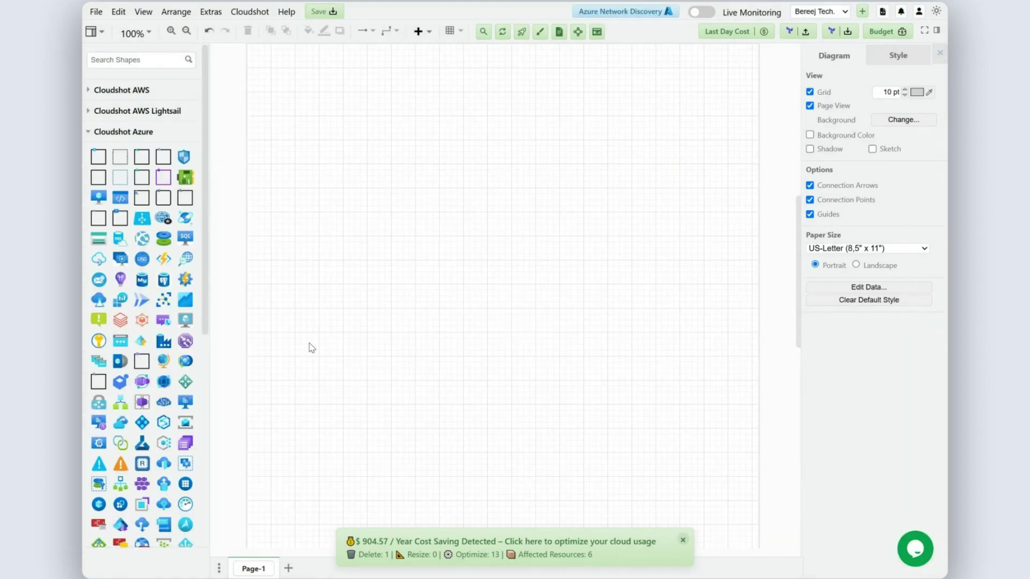
Run Azure Network Discovery on BT-Core-Subscription only, then confirm real-time monitoring
{"action": "left_click", "coordinate": [623, 12]}
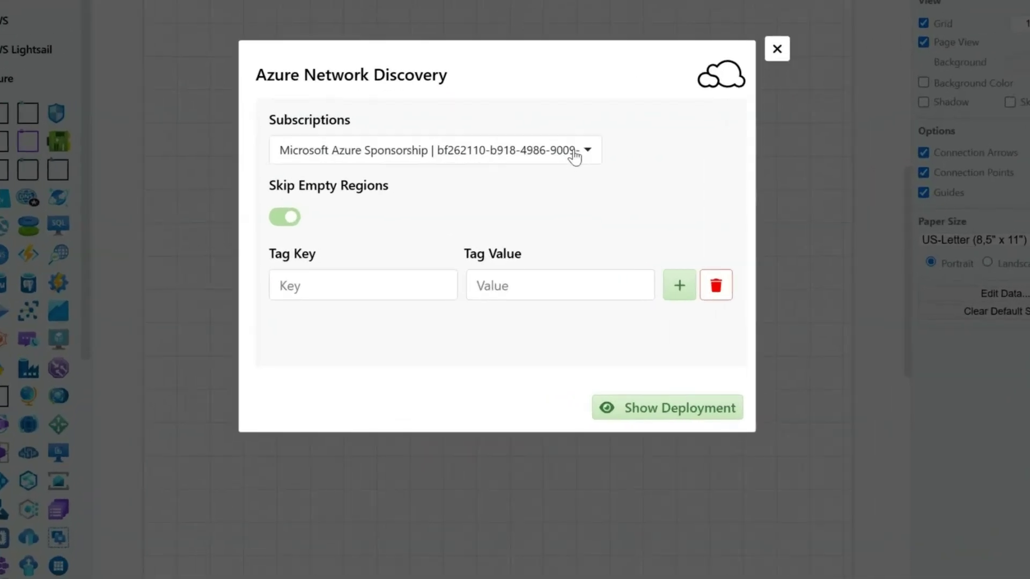
{"action": "left_click", "coordinate": [560, 185]}
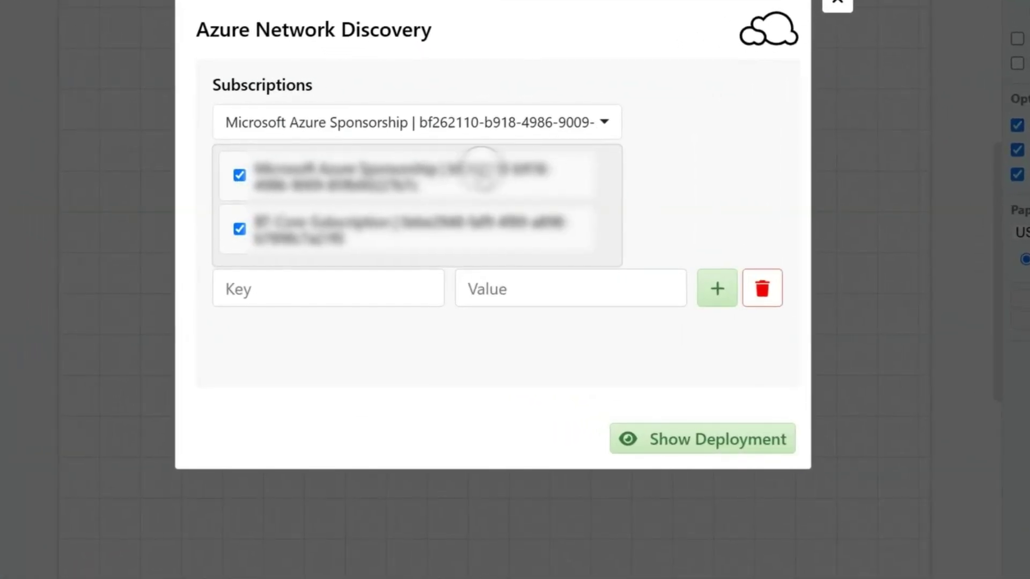
{"action": "left_click", "coordinate": [482, 172]}
{"action": "left_click", "coordinate": [679, 220]}
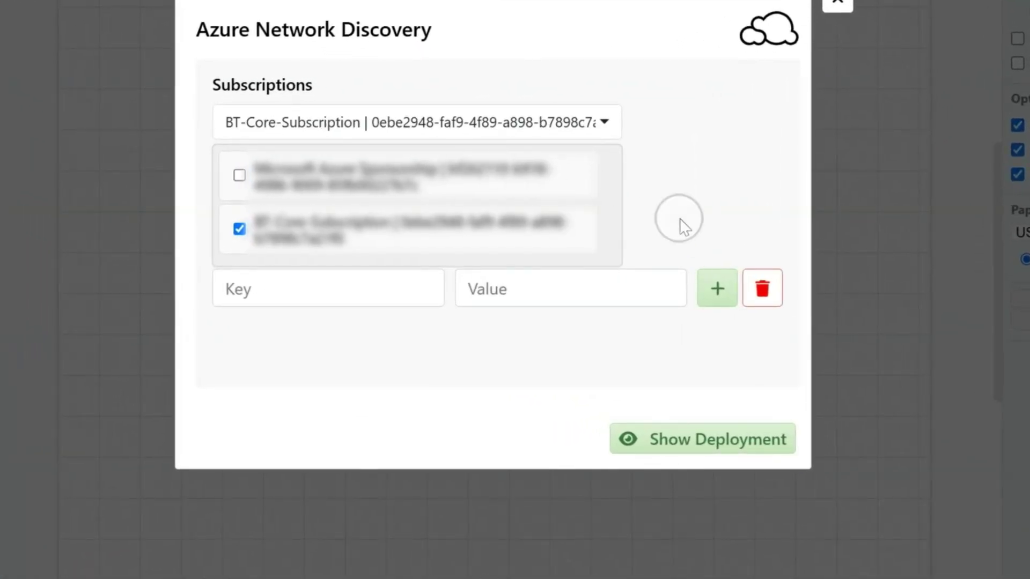
{"action": "left_click", "coordinate": [701, 443]}
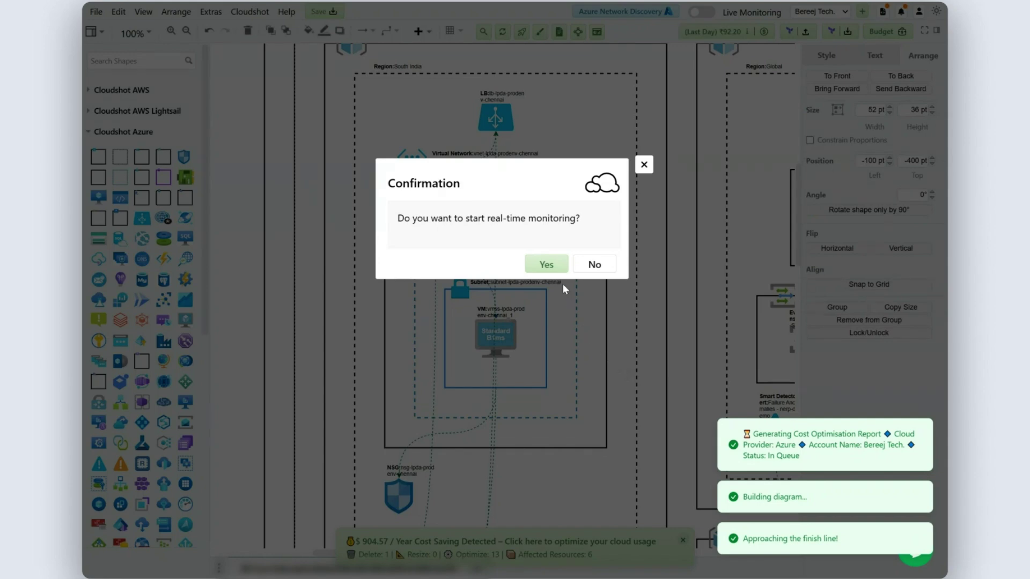
{"action": "left_click", "coordinate": [556, 266]}
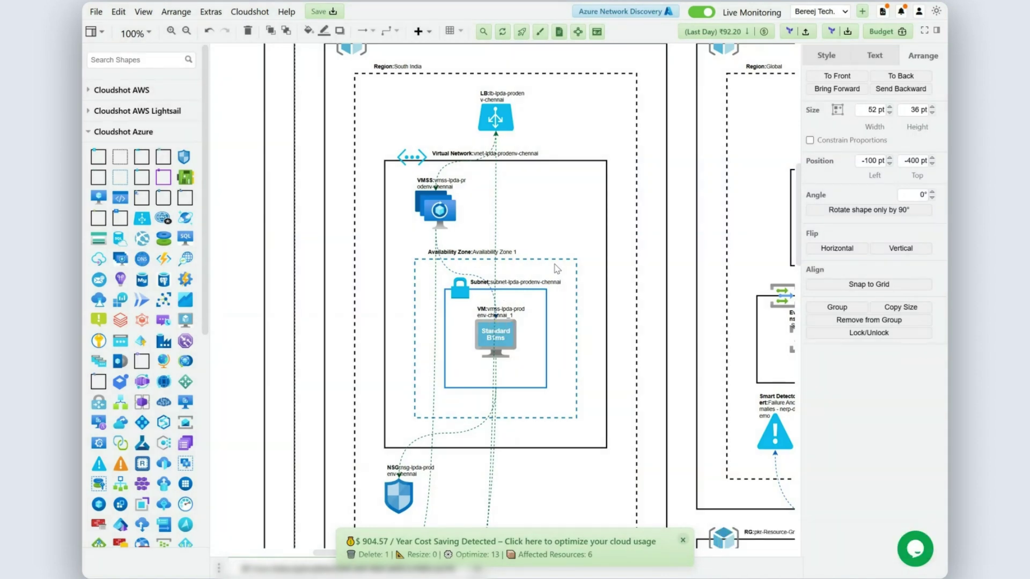
Scroll around the diagram to review the 18 VMs across South India, Global and Central India resource groups
{"action": "scroll", "coordinate": [557, 269], "scroll_direction": "down", "scroll_amount": 5}
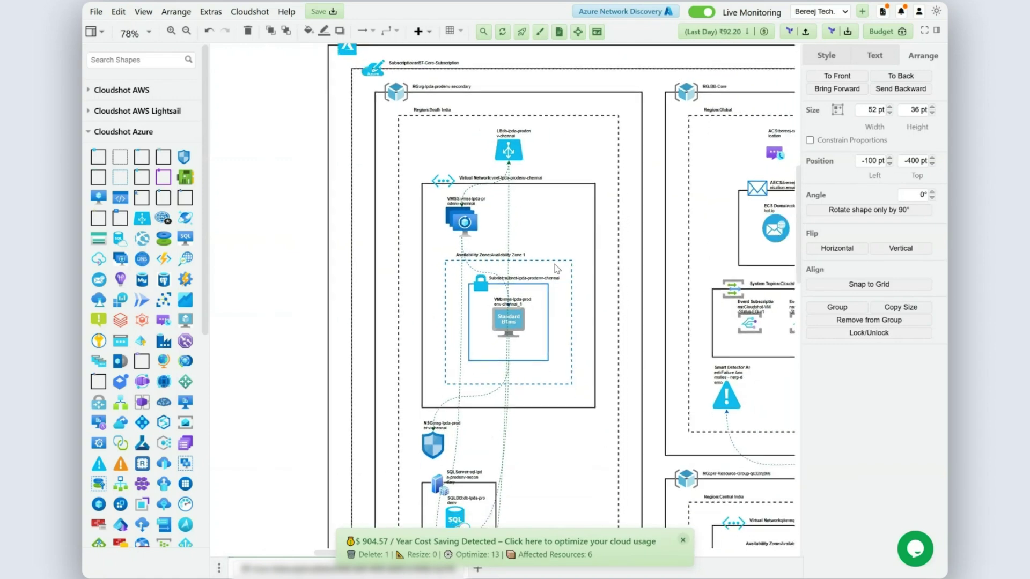
{"action": "scroll", "coordinate": [557, 269], "scroll_direction": "down", "scroll_amount": 3}
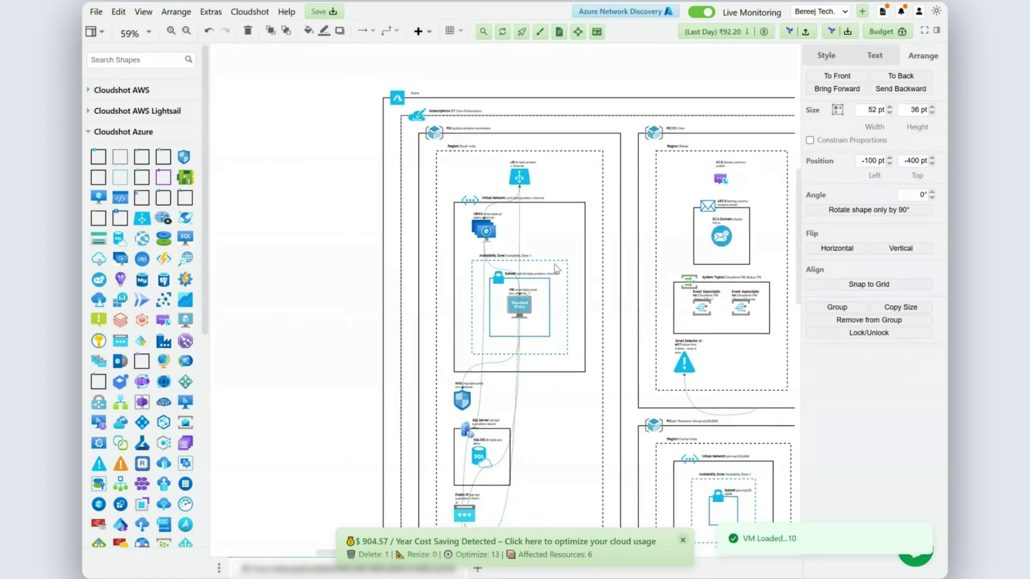
{"action": "scroll", "coordinate": [557, 270], "scroll_direction": "down", "scroll_amount": 5}
{"action": "scroll", "coordinate": [557, 269], "scroll_direction": "right", "scroll_amount": 3}
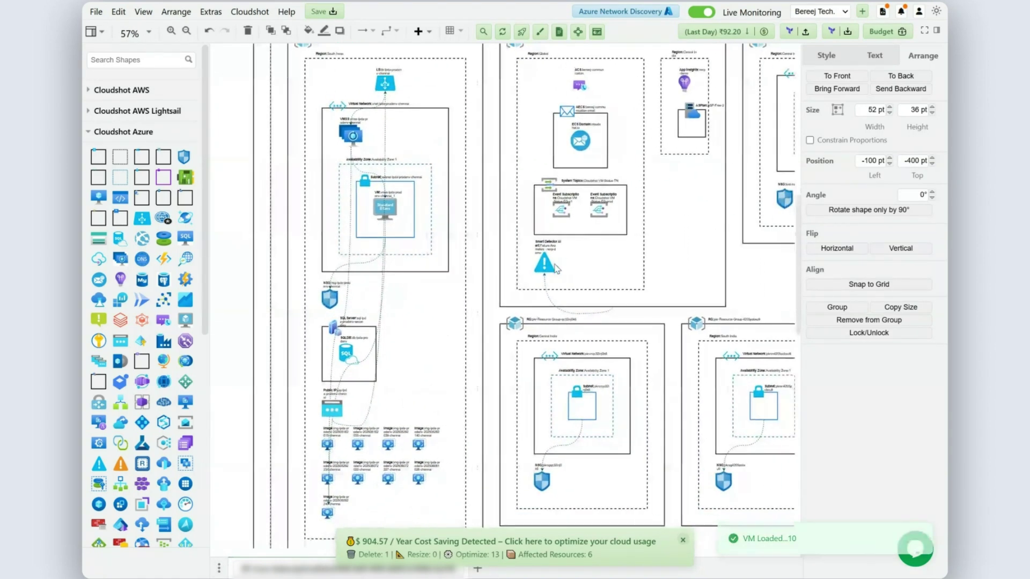
{"action": "scroll", "coordinate": [557, 269], "scroll_direction": "down", "scroll_amount": 3}
{"action": "scroll", "coordinate": [556, 269], "scroll_direction": "up", "scroll_amount": 3}
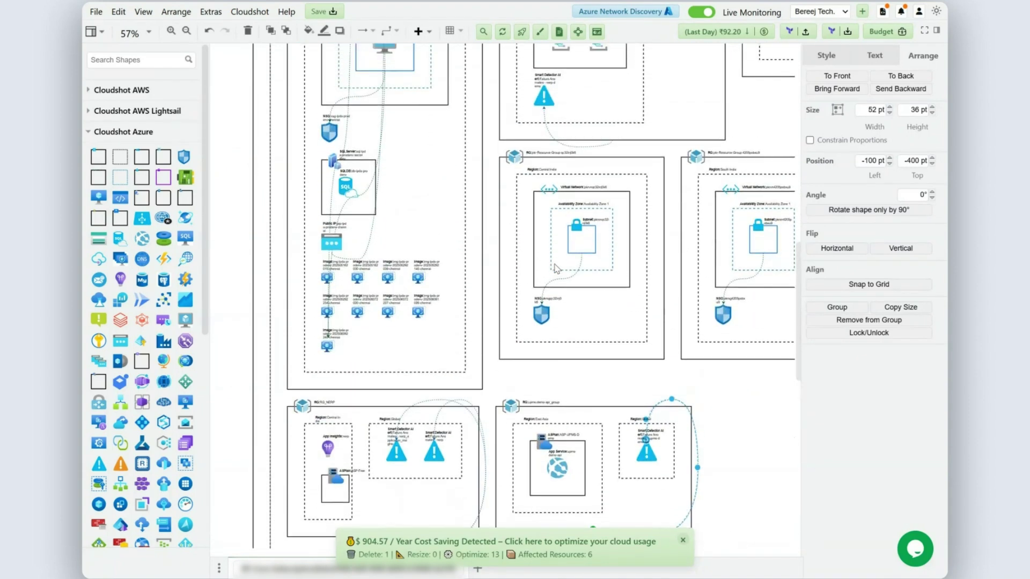
{"action": "scroll", "coordinate": [556, 269], "scroll_direction": "right", "scroll_amount": 5}
{"action": "scroll", "coordinate": [557, 269], "scroll_direction": "left", "scroll_amount": 3}
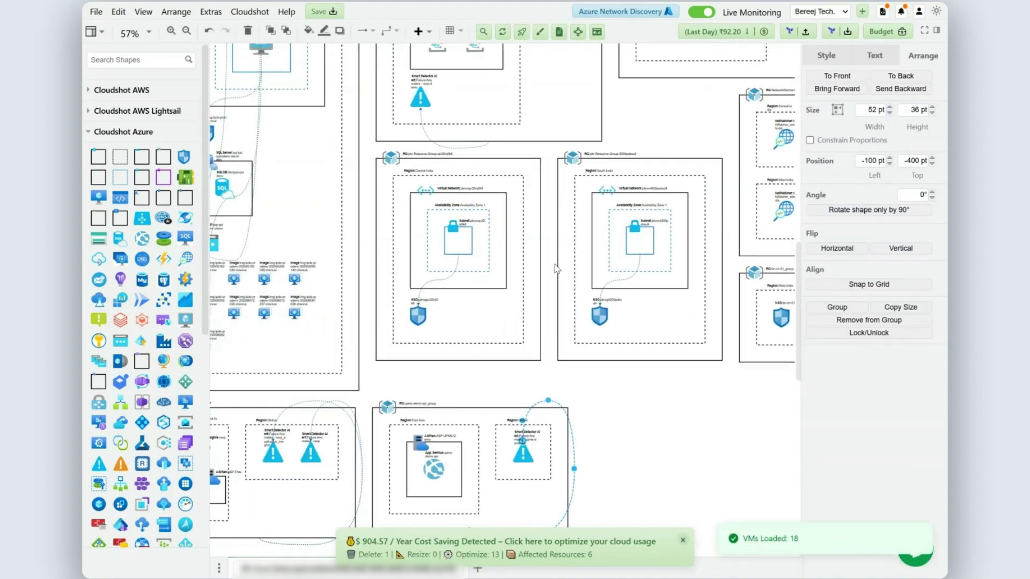
{"action": "scroll", "coordinate": [557, 269], "scroll_direction": "up", "scroll_amount": 4}
{"action": "scroll", "coordinate": [556, 266], "scroll_direction": "left", "scroll_amount": 2}
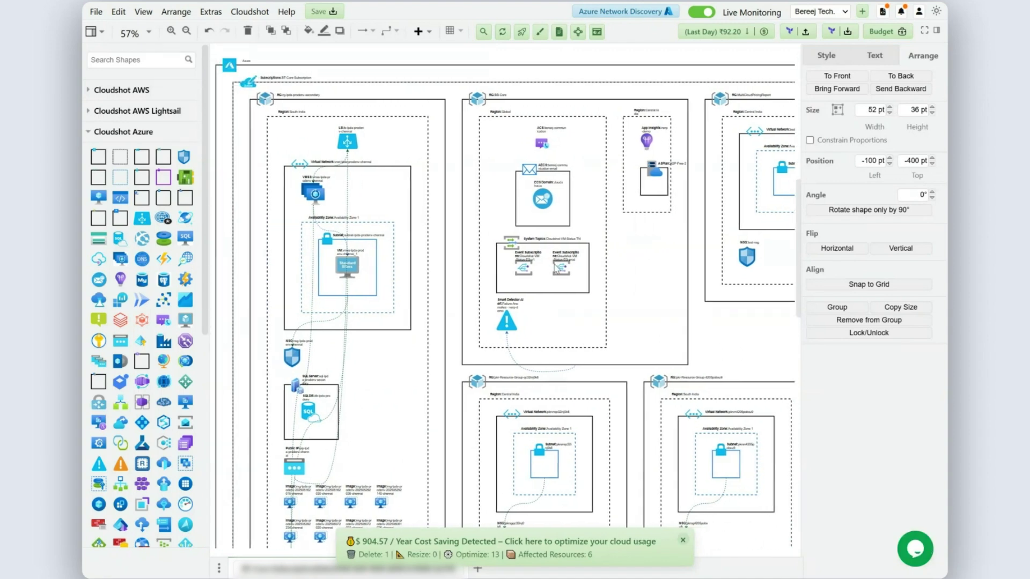